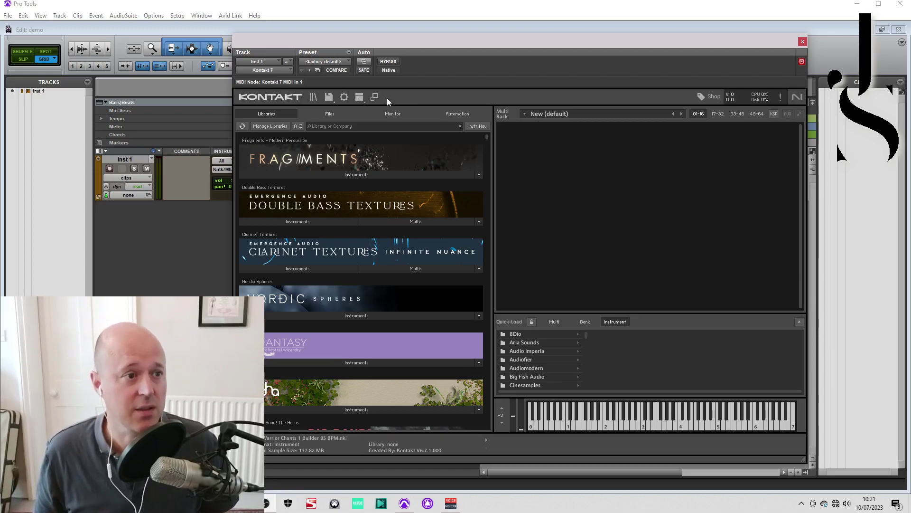
# - Batch re-save every instrument in H:\Double Bass Textures from the Load/Save menu
pyautogui.click(332, 100)
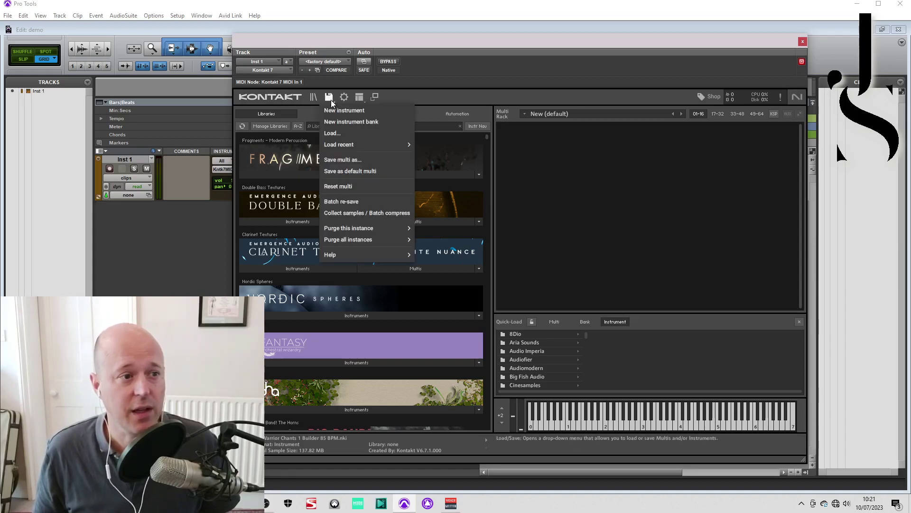
pyautogui.click(346, 202)
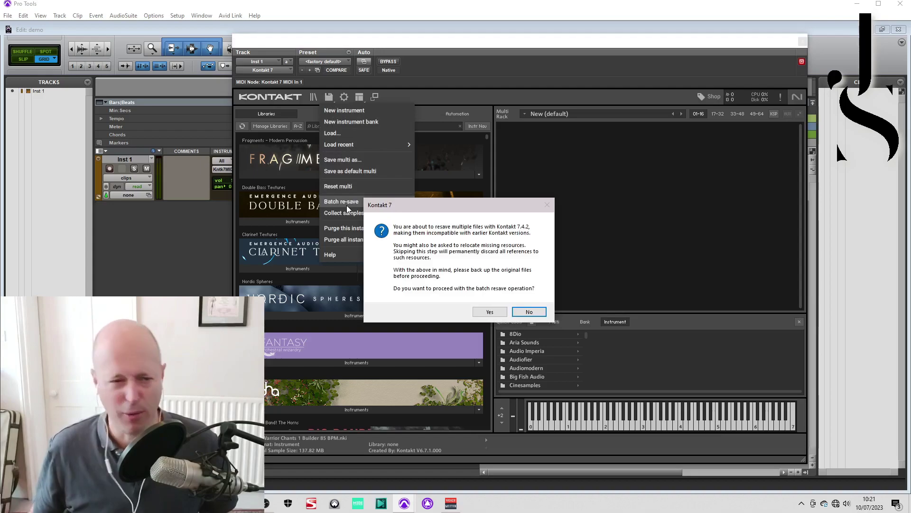
pyautogui.click(489, 312)
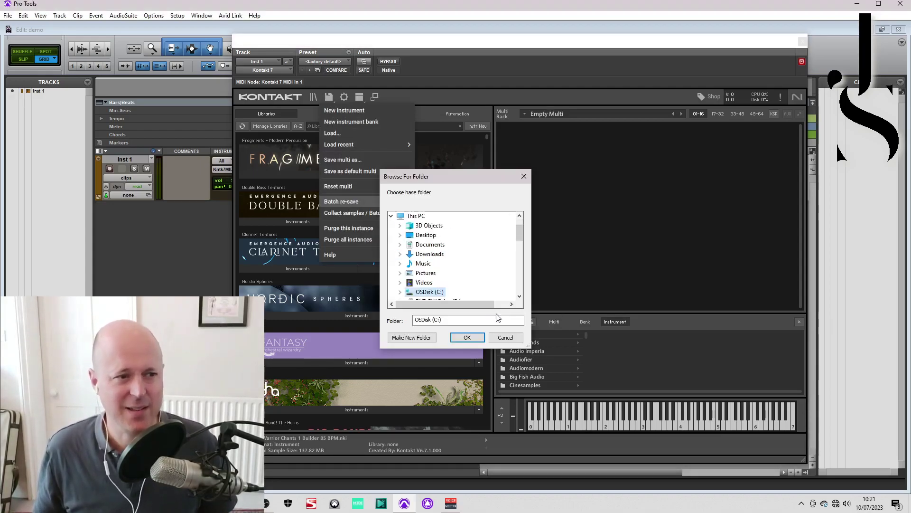
pyautogui.moveTo(520, 233); pyautogui.dragTo(520, 244)
pyautogui.doubleClick(436, 282)
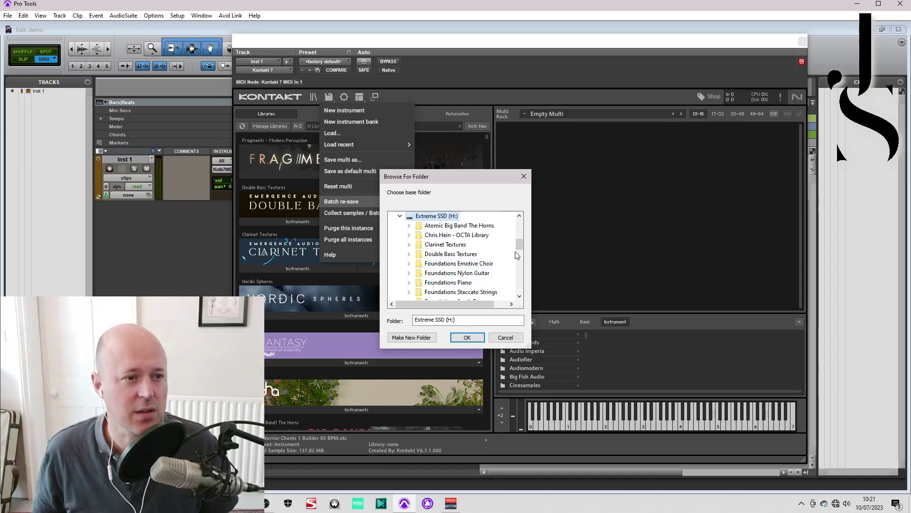
pyautogui.doubleClick(455, 254)
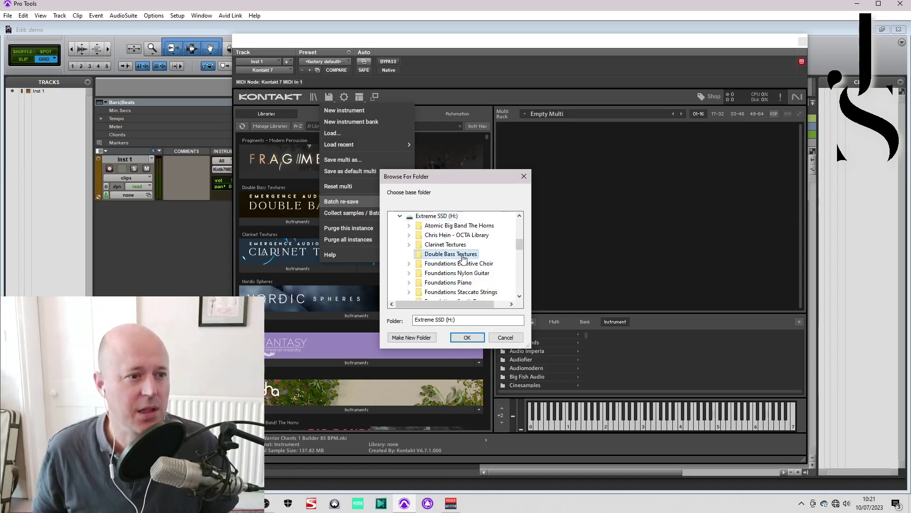
pyautogui.click(469, 338)
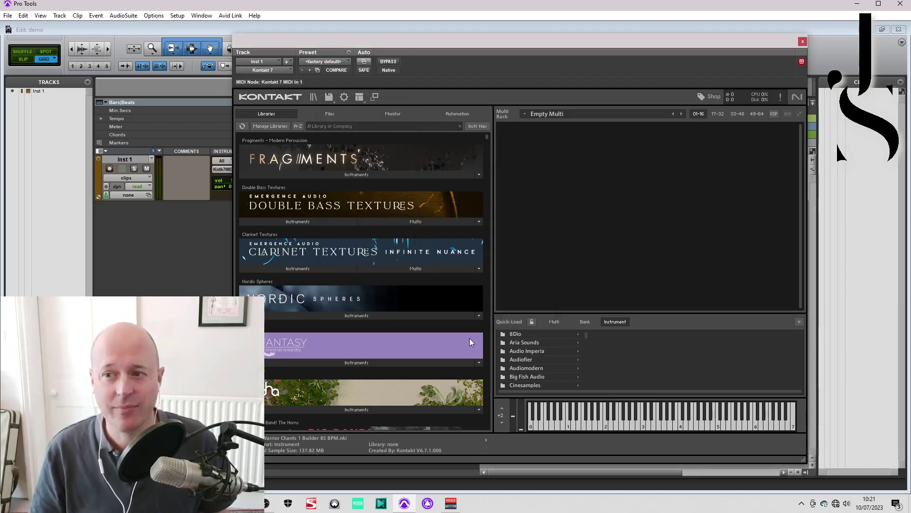
pyautogui.click(279, 221)
pyautogui.click(269, 234)
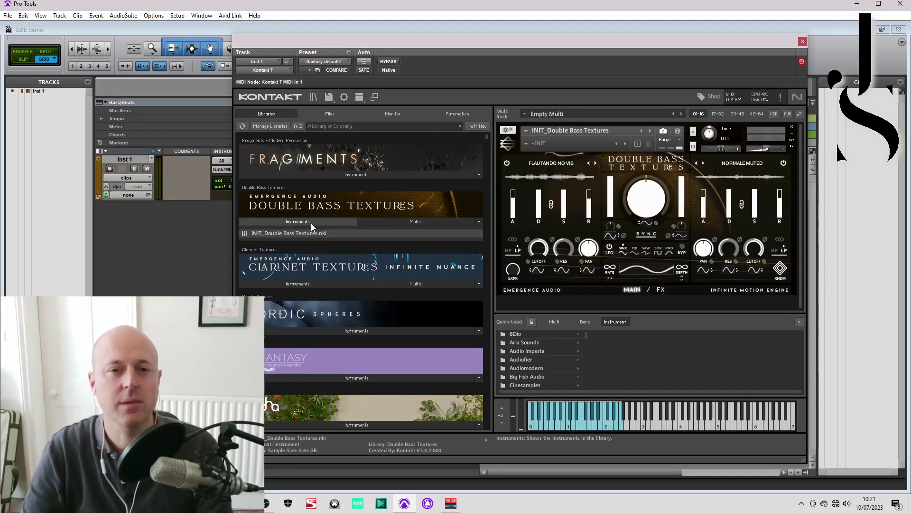
pyautogui.click(311, 224)
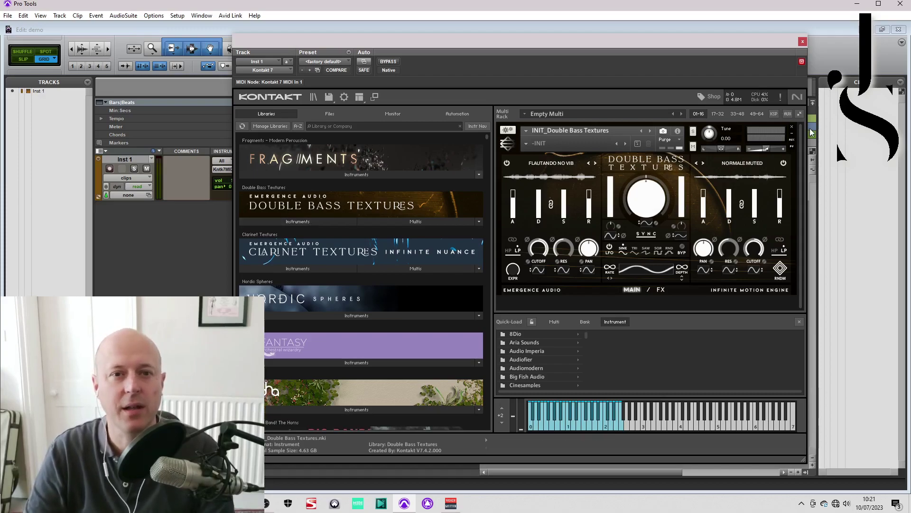
pyautogui.click(792, 128)
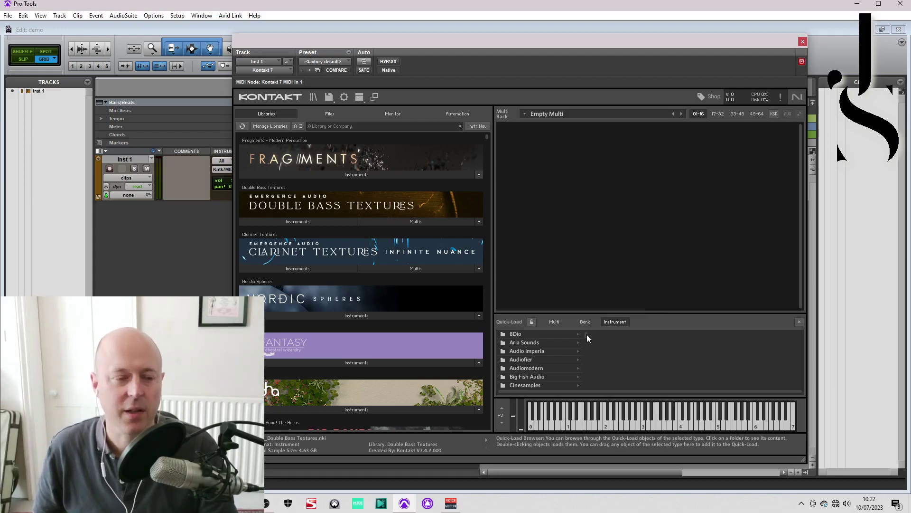
# - Browse Quick-Load to Kirk Hunter > Kinetic Percussion > non-pitched
pyautogui.scroll(-2, 585, 337)
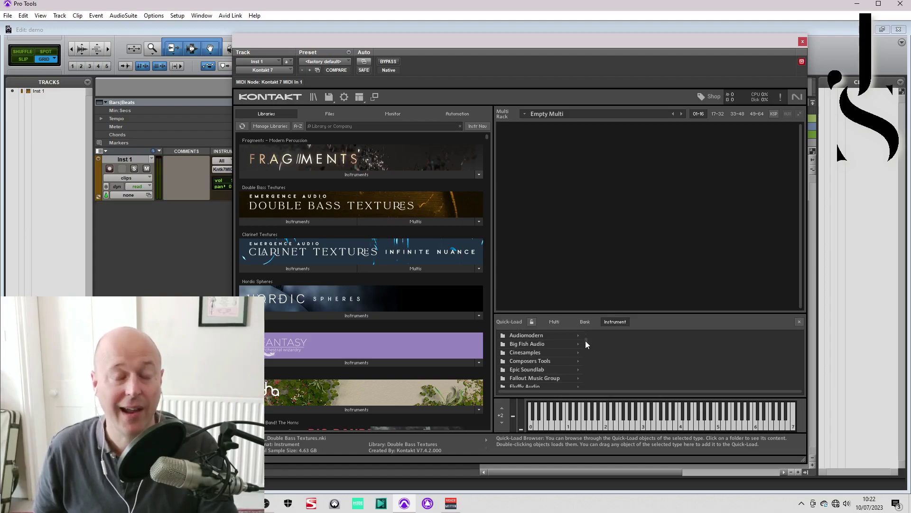
pyautogui.scroll(1, 585, 340)
pyautogui.scroll(-5, 586, 340)
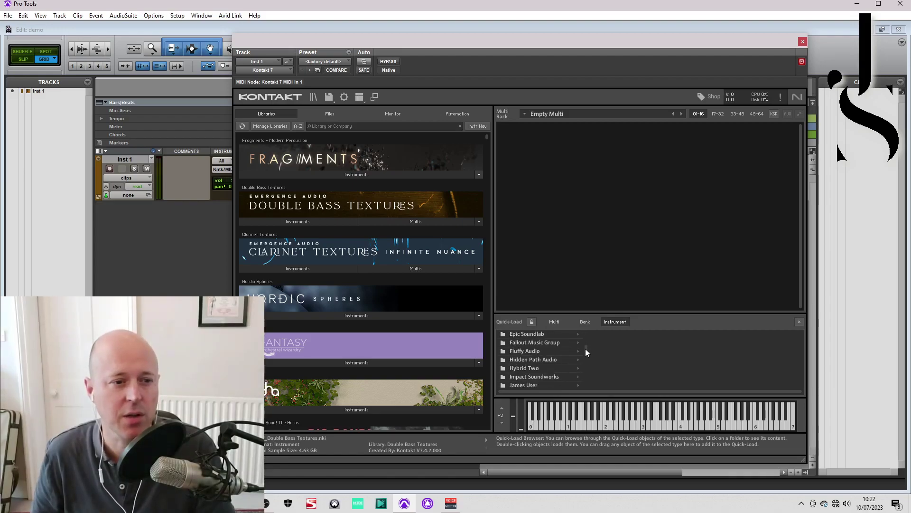
pyautogui.scroll(3, 584, 360)
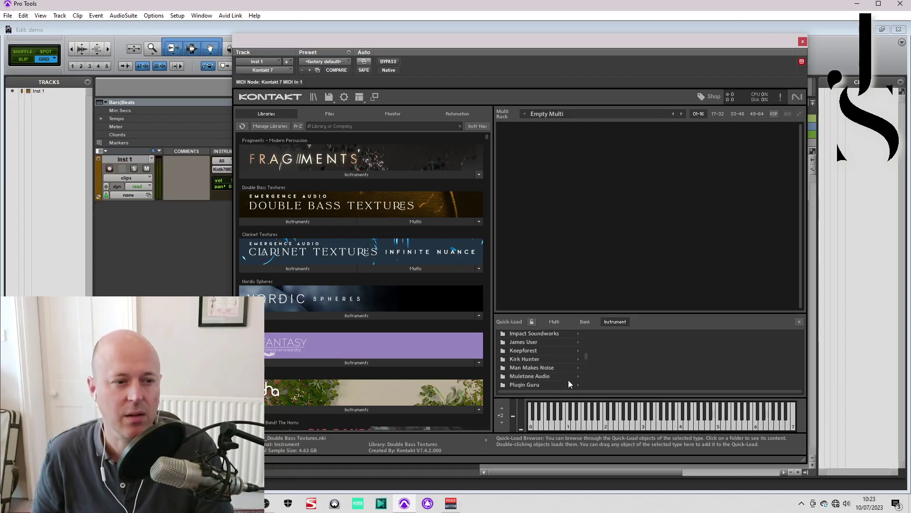
pyautogui.click(533, 360)
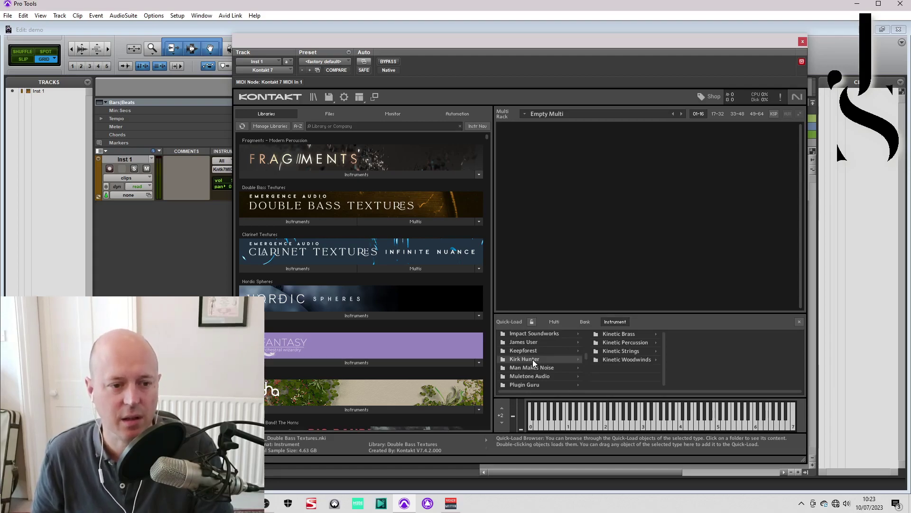
pyautogui.click(617, 341)
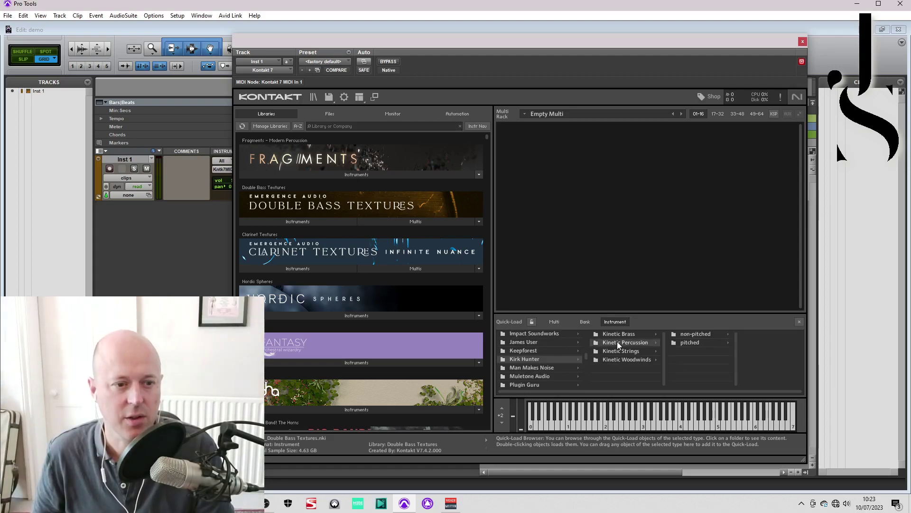
pyautogui.click(693, 334)
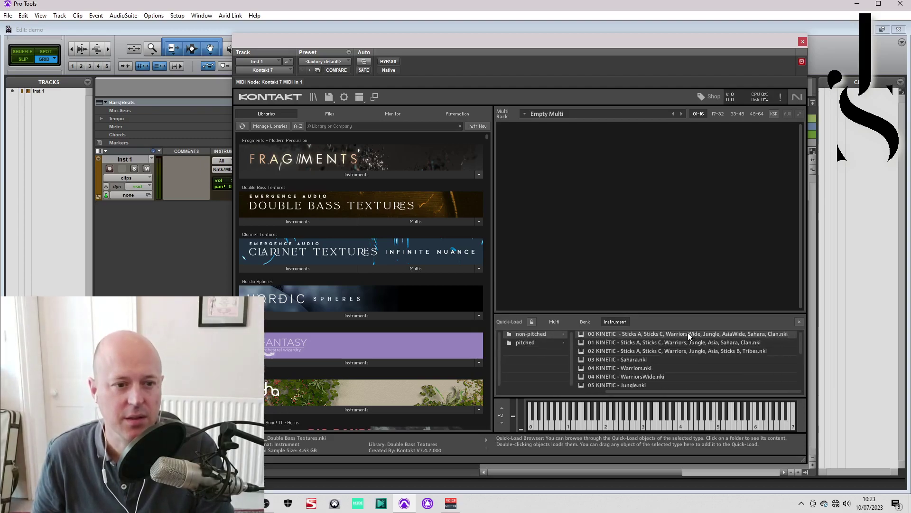
# - Drag the 00 KINETIC instrument into the multi rack and shift the Kontakt window left
pyautogui.moveTo(690, 336); pyautogui.dragTo(668, 250)
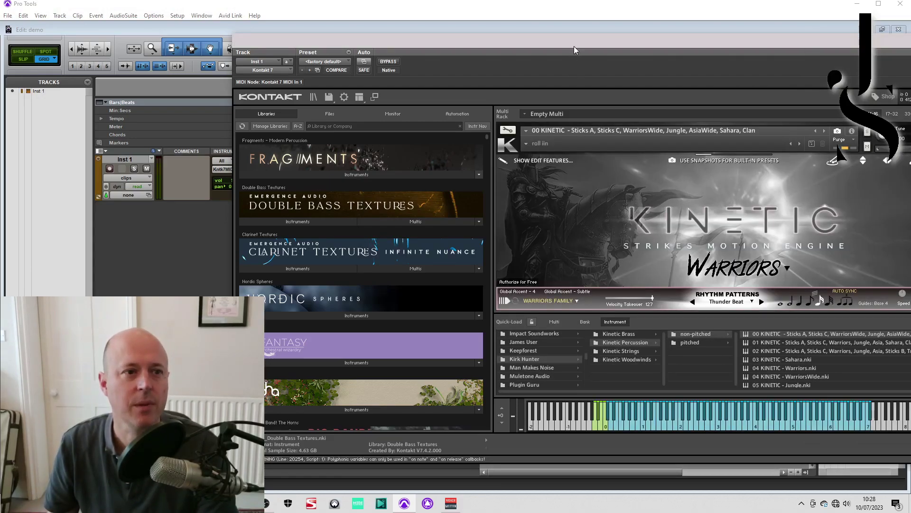
pyautogui.moveTo(575, 39); pyautogui.dragTo(476, 37)
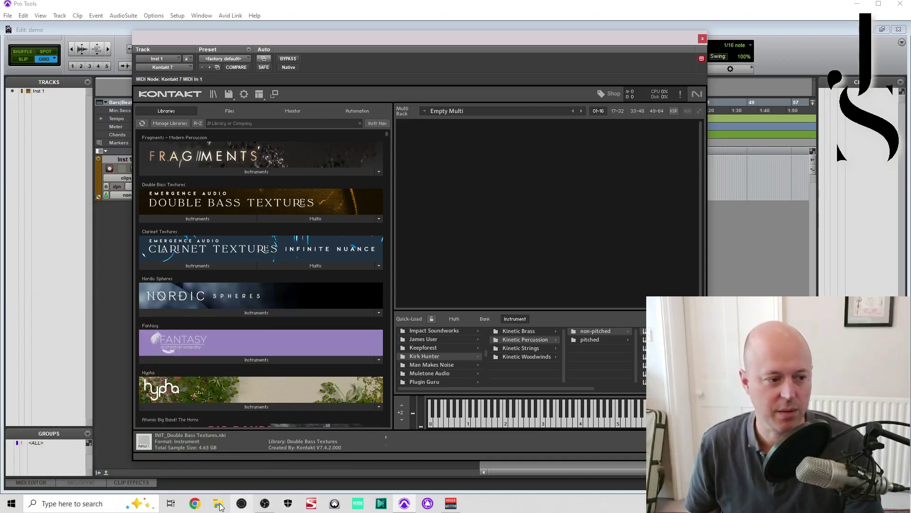
# - Launch Windows Security from a Windows search for 'windows' and reposition its window
pyautogui.click(98, 500)
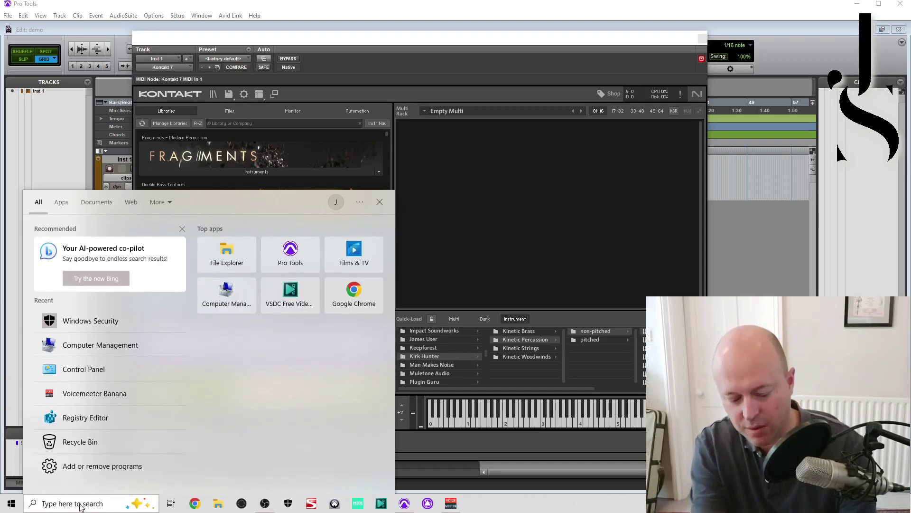
pyautogui.write('windows')
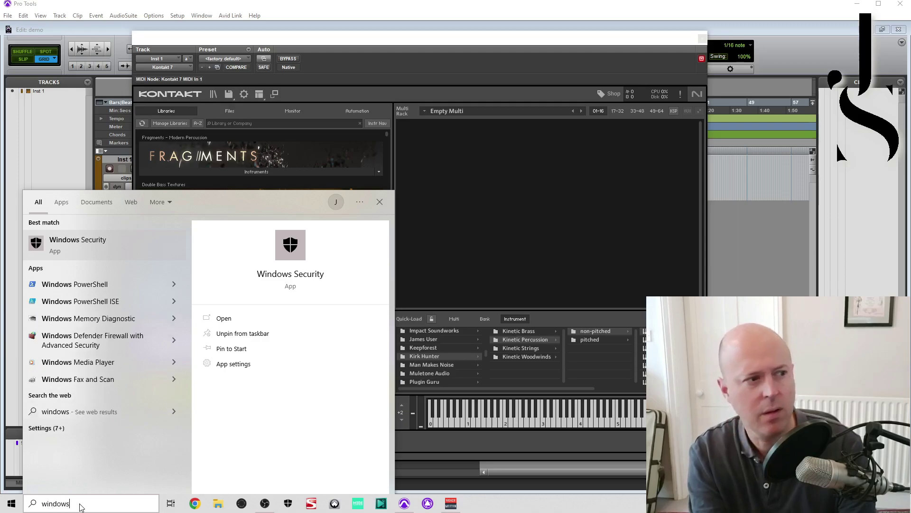
pyautogui.click(297, 249)
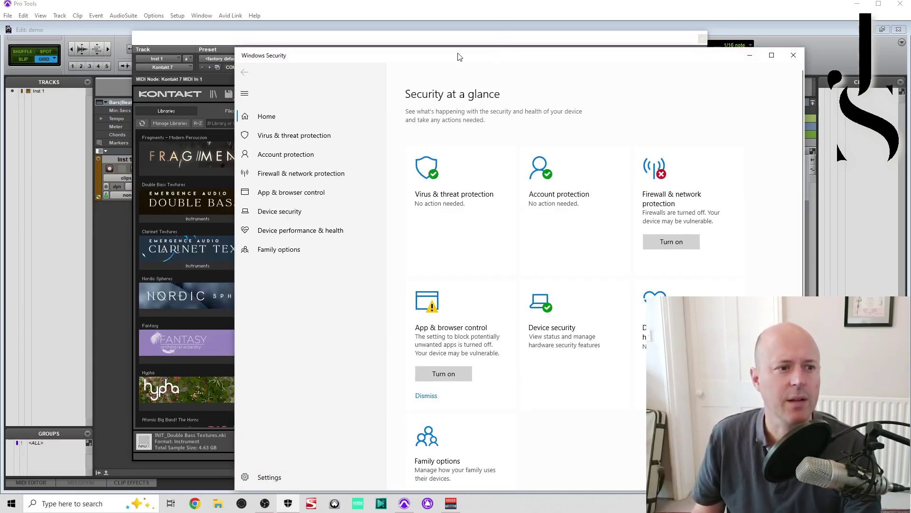
pyautogui.moveTo(427, 56); pyautogui.dragTo(397, 40)
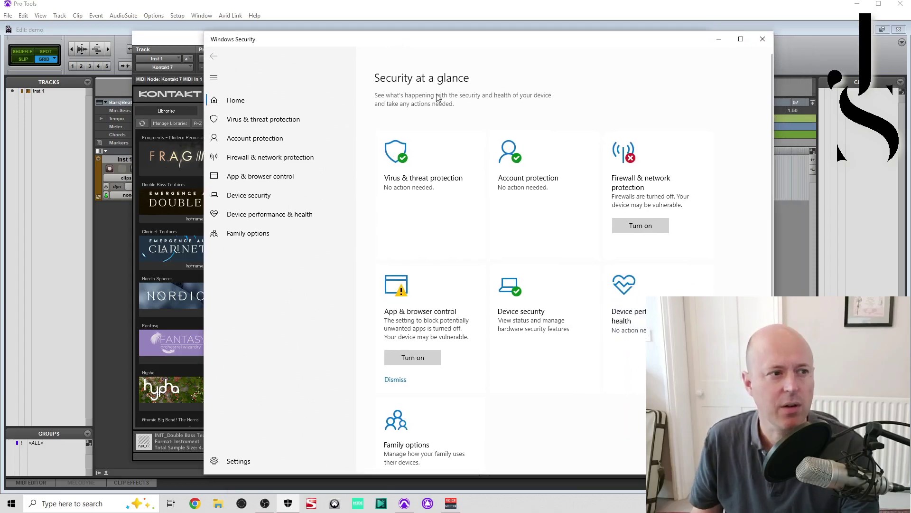
# - Go to Virus & threat protection settings and open Add or remove exclusions
pyautogui.click(295, 121)
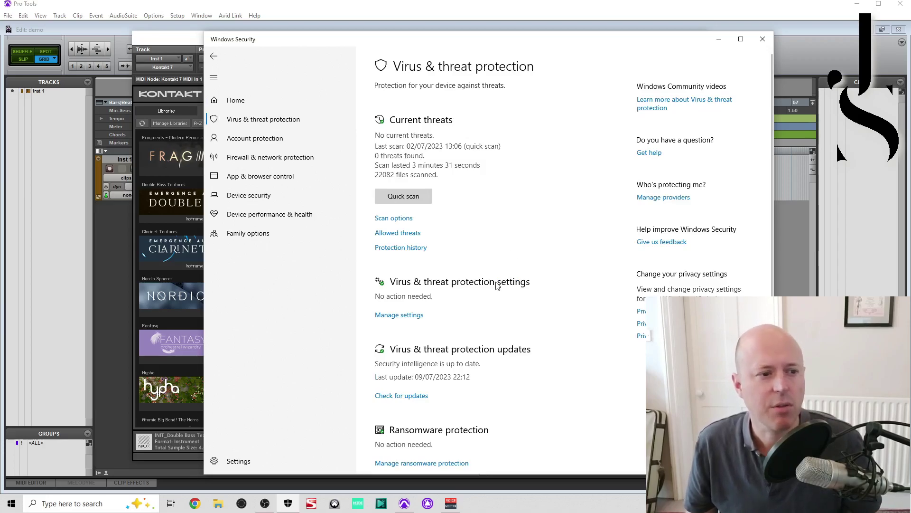
pyautogui.click(416, 315)
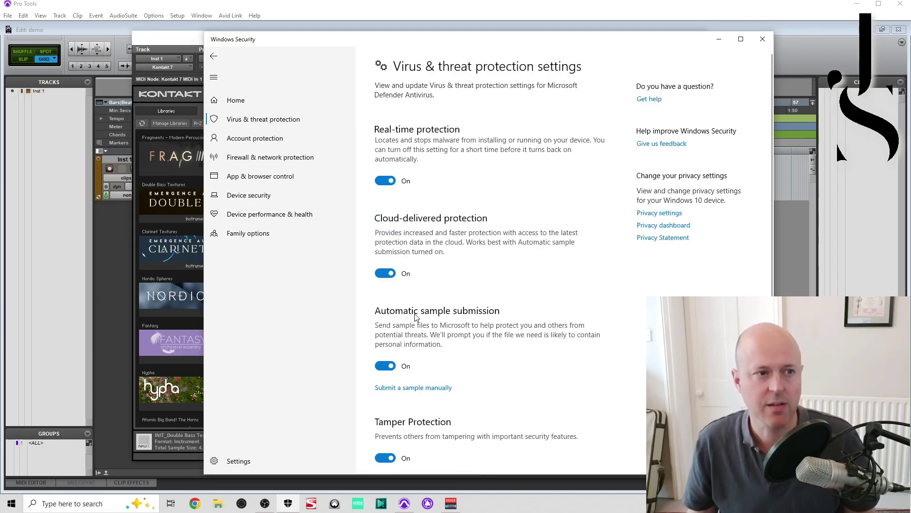
pyautogui.scroll(-6, 565, 233)
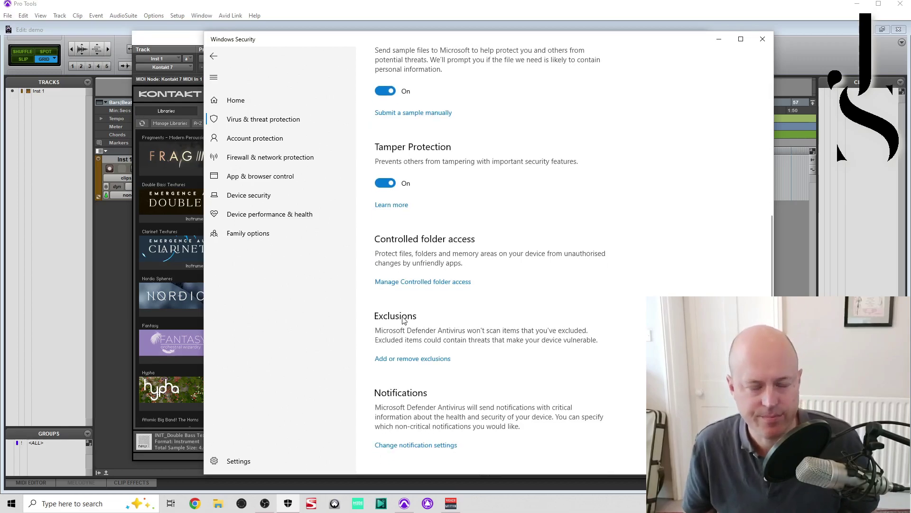
pyautogui.click(426, 361)
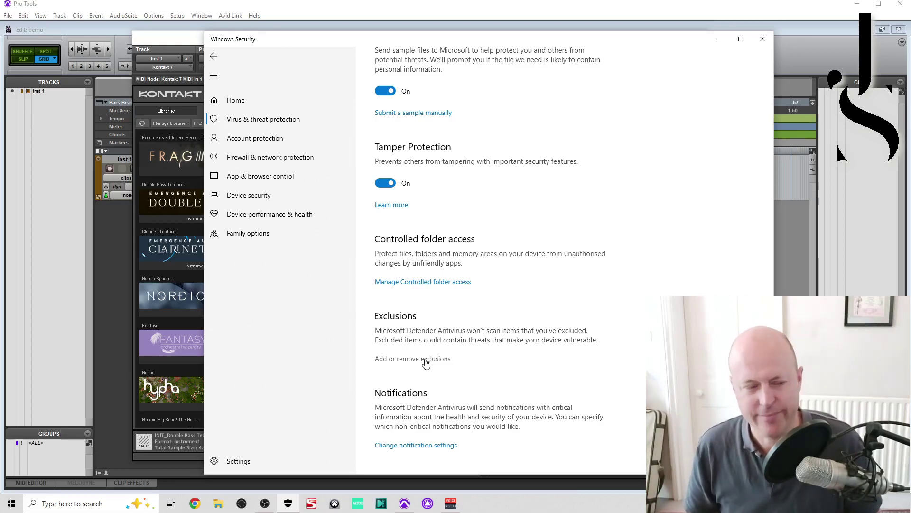
# - Add the folder M:\Kinetic-Percussion\Kinetic-Percussion as a new exclusion
pyautogui.click(421, 145)
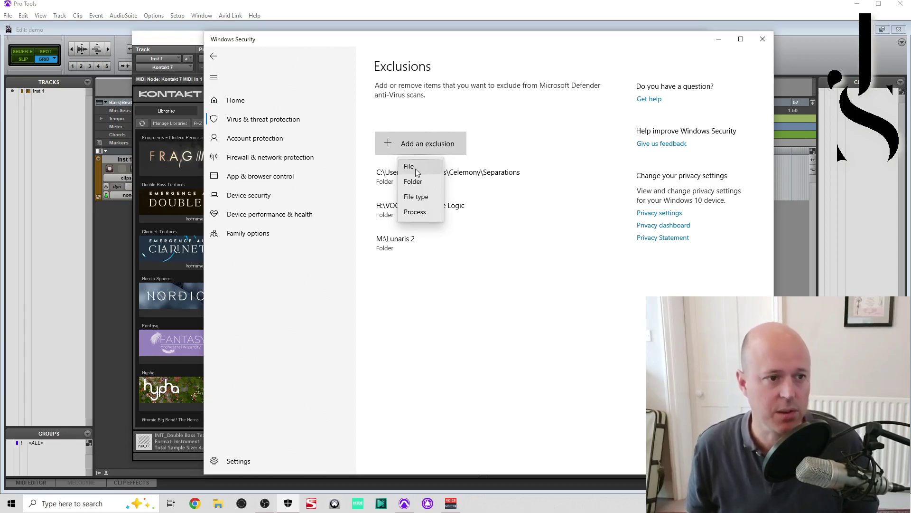
pyautogui.click(414, 182)
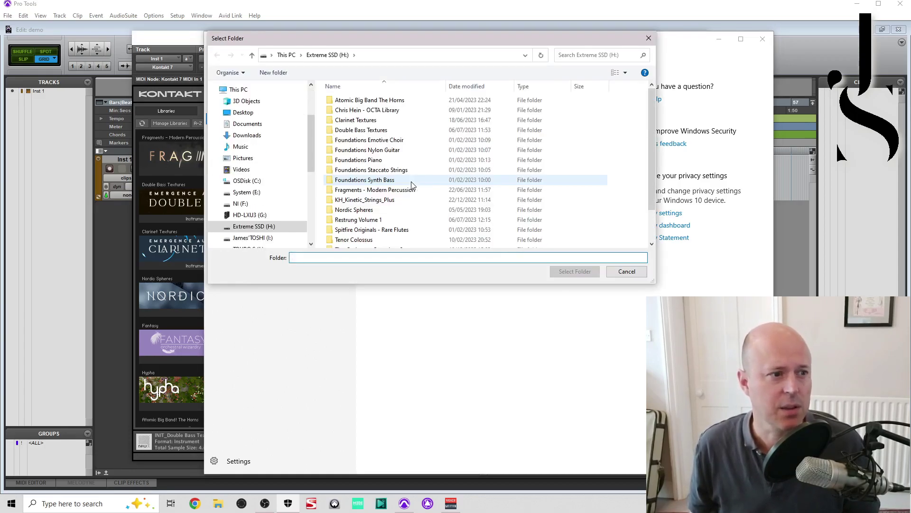
pyautogui.scroll(-2, 312, 157)
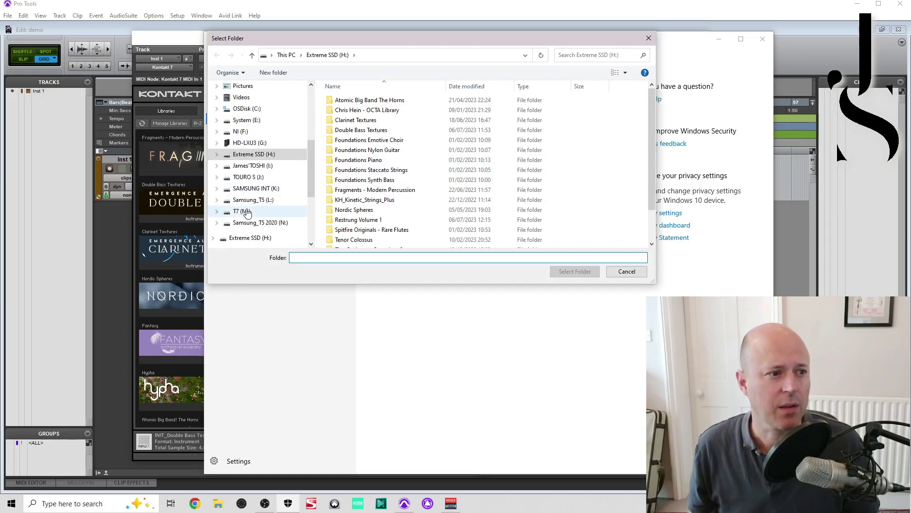
pyautogui.click(240, 211)
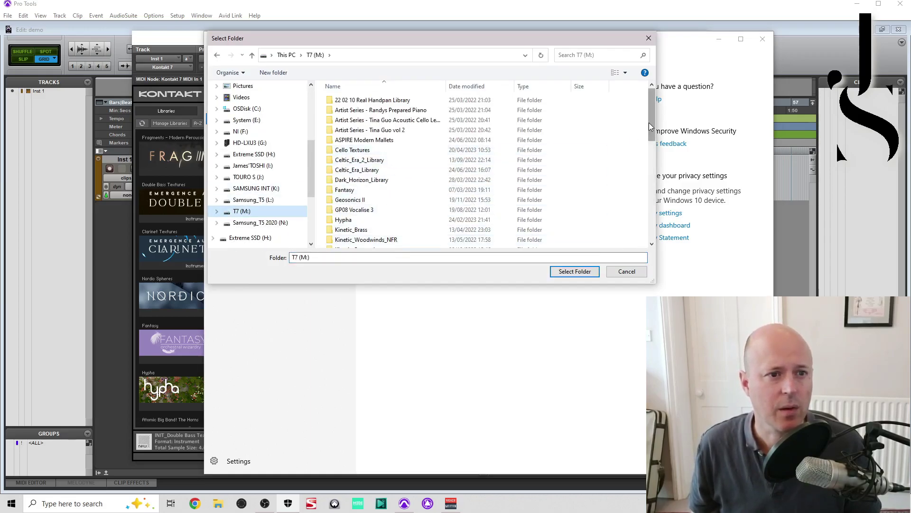
pyautogui.scroll(-2, 651, 135)
pyautogui.click(368, 213)
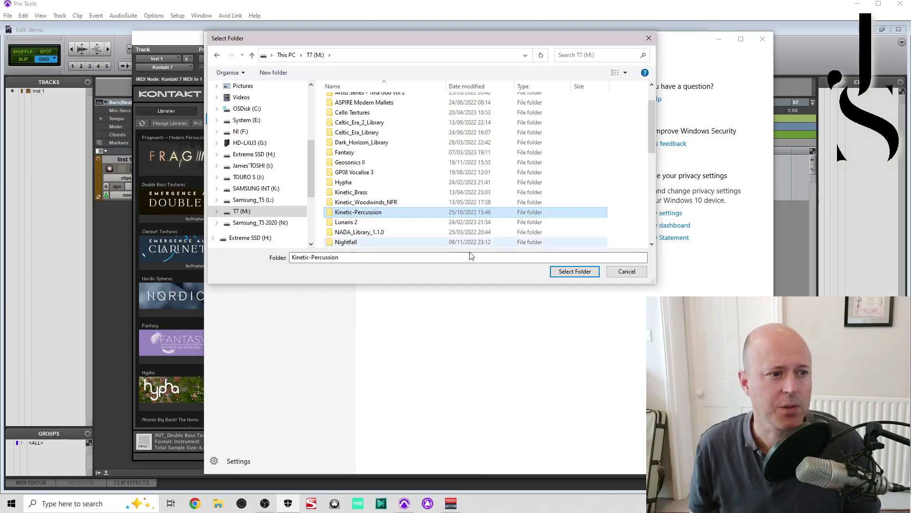
pyautogui.doubleClick(339, 212)
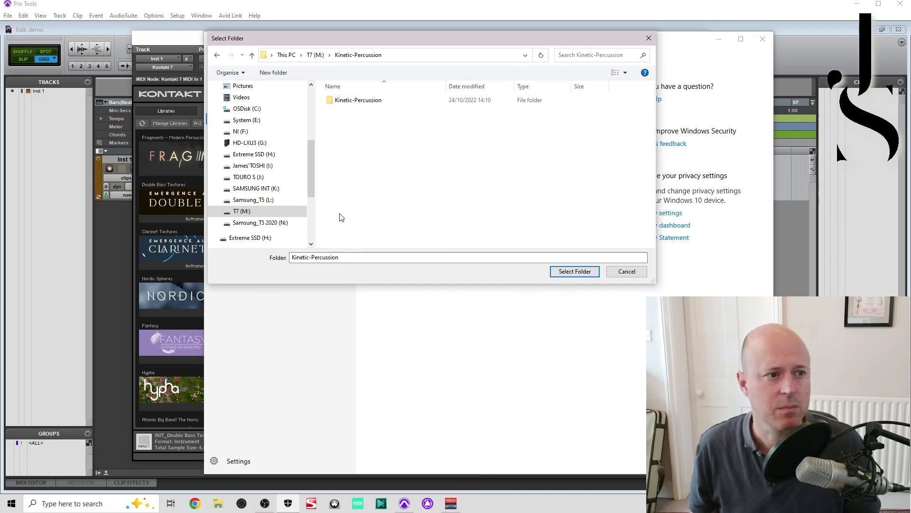
pyautogui.click(360, 102)
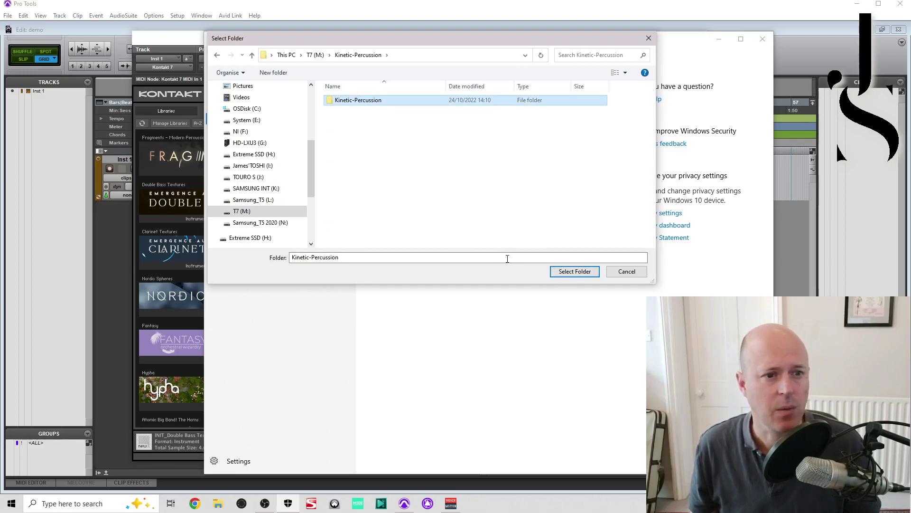
pyautogui.click(574, 271)
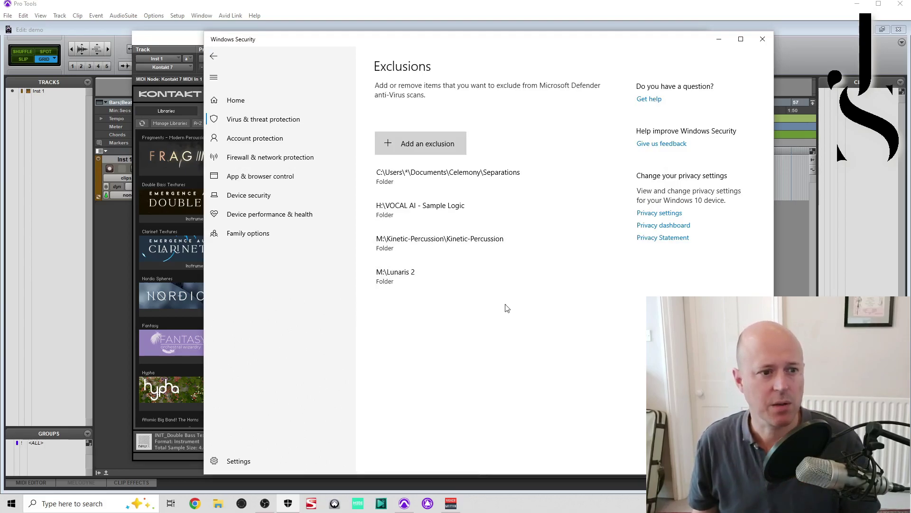
# - Close Windows Security and Kontakt, and set the Inst 1 insert to no insert
pyautogui.click(764, 39)
pyautogui.click(703, 39)
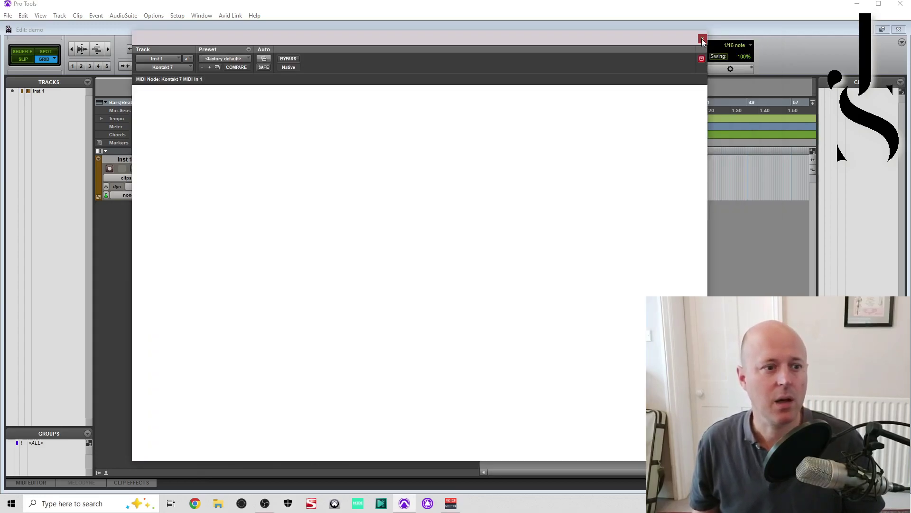
pyautogui.click(252, 161)
pyautogui.click(272, 160)
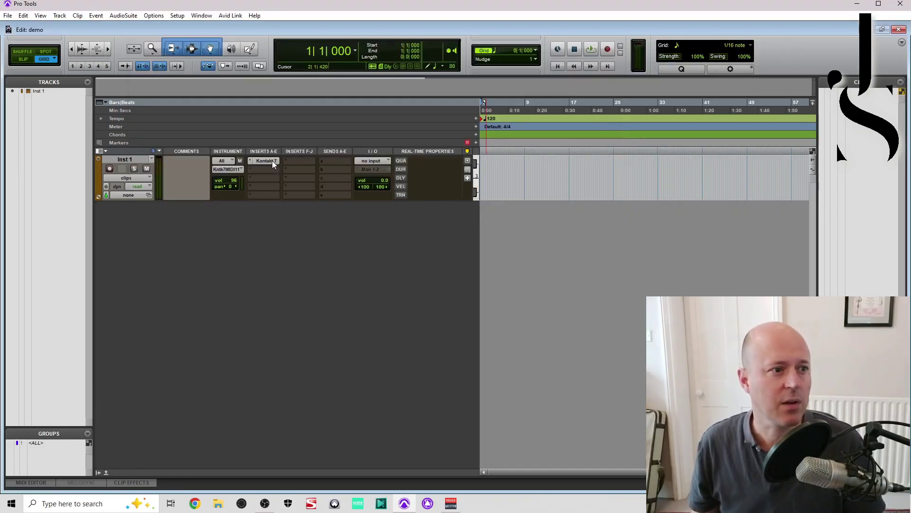
# - Search for 'konta' and insert Kontakt 7 (stereo) on the Inst 1 track
pyautogui.click(255, 161)
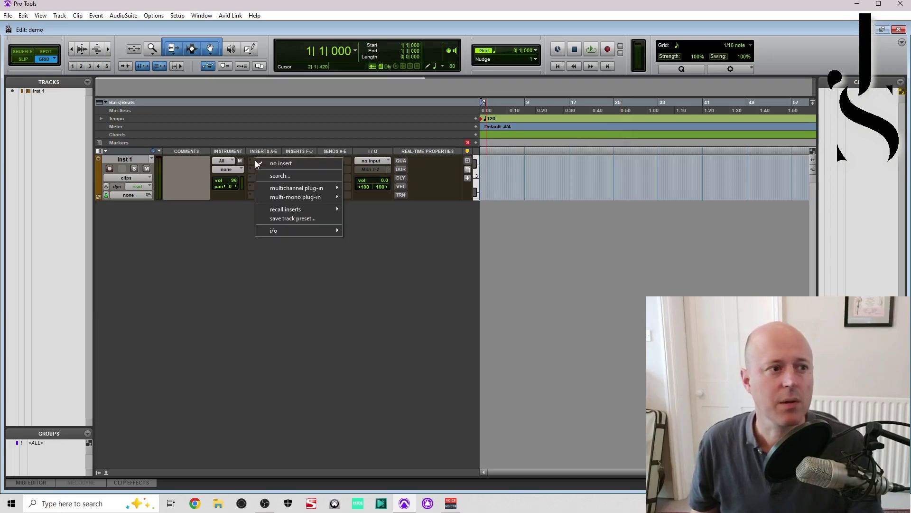
pyautogui.click(270, 175)
pyautogui.write('kontakt')
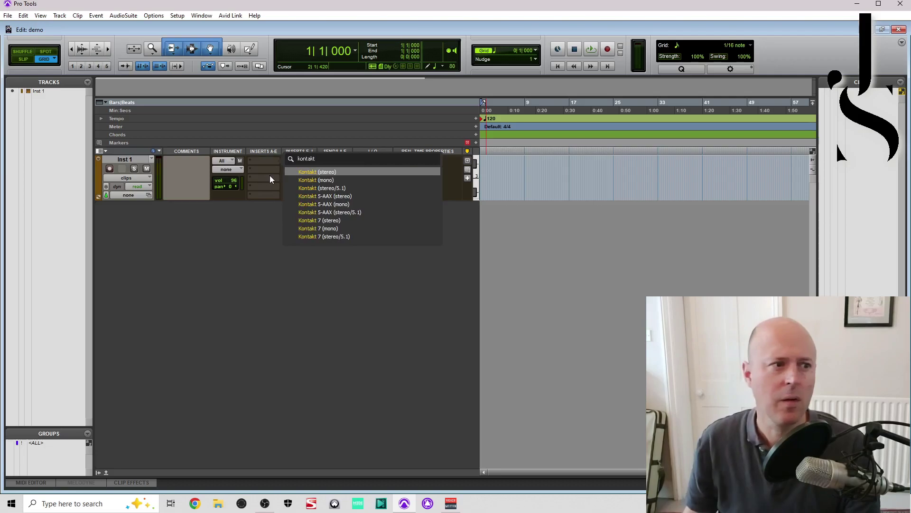
pyautogui.click(340, 222)
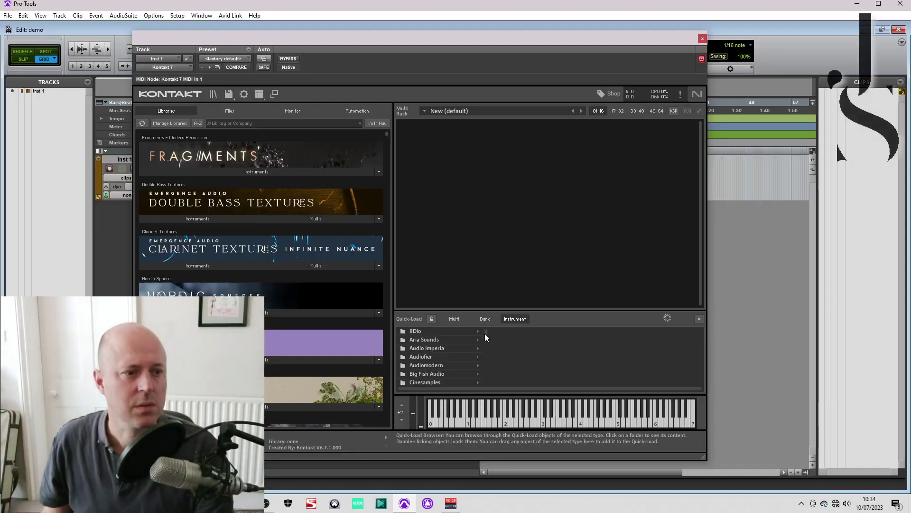
# - Browse Quick-Load to Kirk Hunter > Kinetic Percussion > non-pitched and drag 00 KINETIC toward the rack
pyautogui.moveTo(486, 337); pyautogui.dragTo(485, 353)
pyautogui.click(435, 363)
pyautogui.click(524, 340)
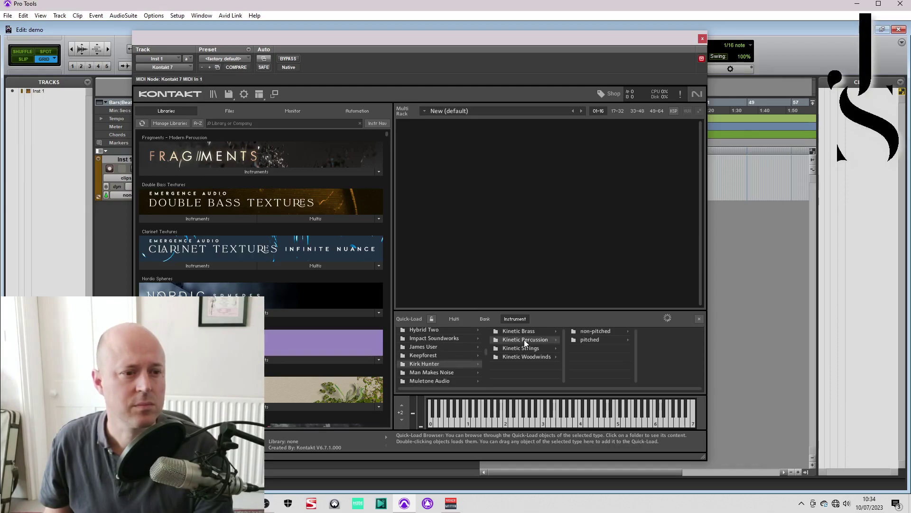
pyautogui.click(586, 332)
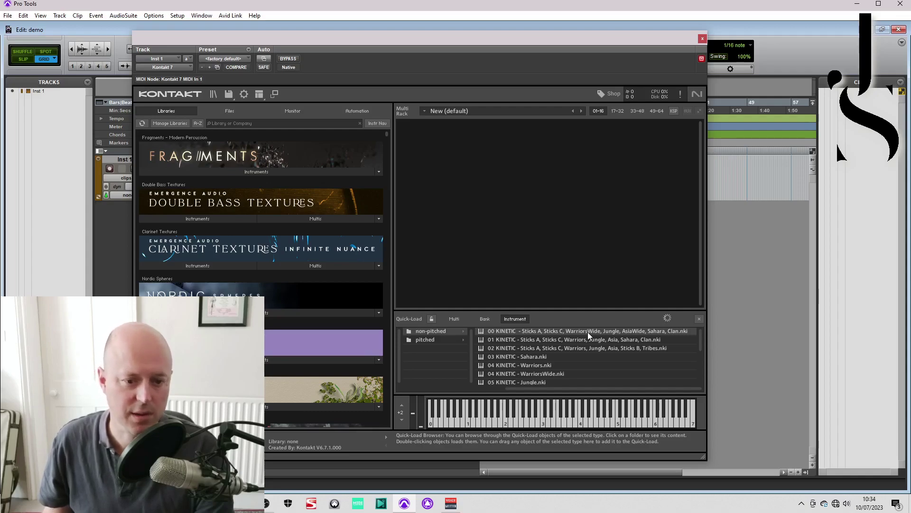
pyautogui.moveTo(588, 332); pyautogui.dragTo(545, 203)
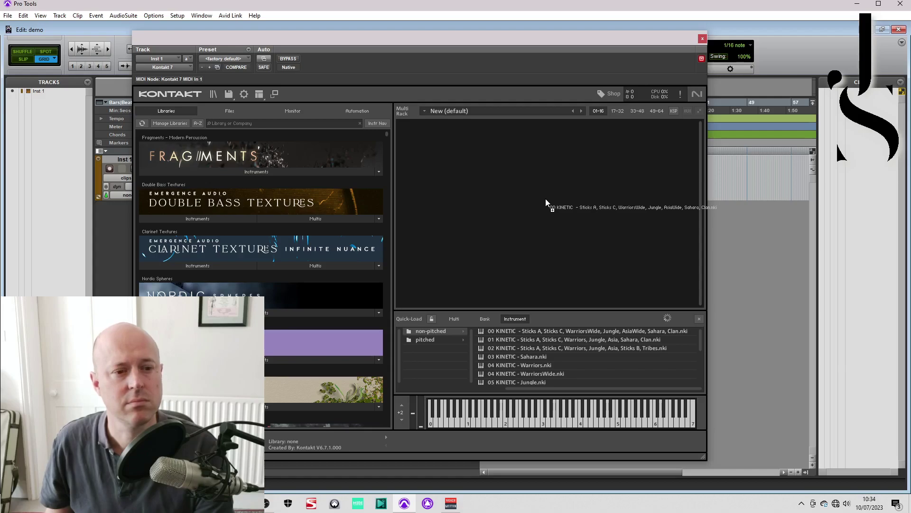
# - Release the dragged 00 KINETIC item, leaving the multi rack empty
pyautogui.moveTo(546, 203); pyautogui.dragTo(546, 199)
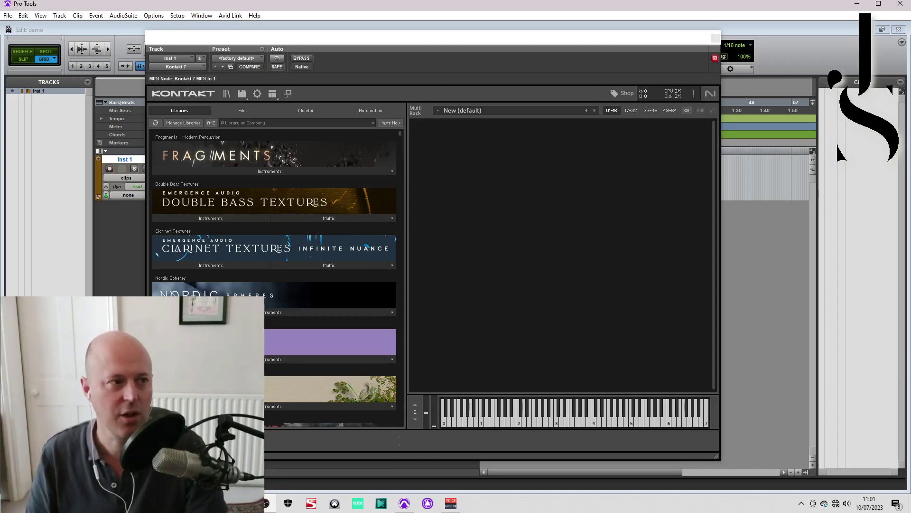
# - Right-click the empty rack for Quick-Load and browse to Kirk Hunter > Kinetic Percussion > non-pitched
pyautogui.rightClick(528, 229)
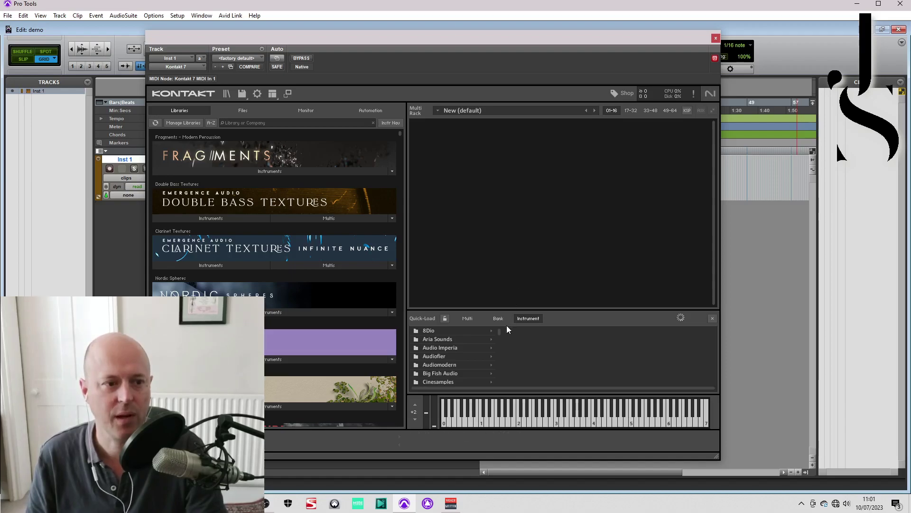
pyautogui.moveTo(500, 331); pyautogui.dragTo(499, 351)
pyautogui.click(460, 361)
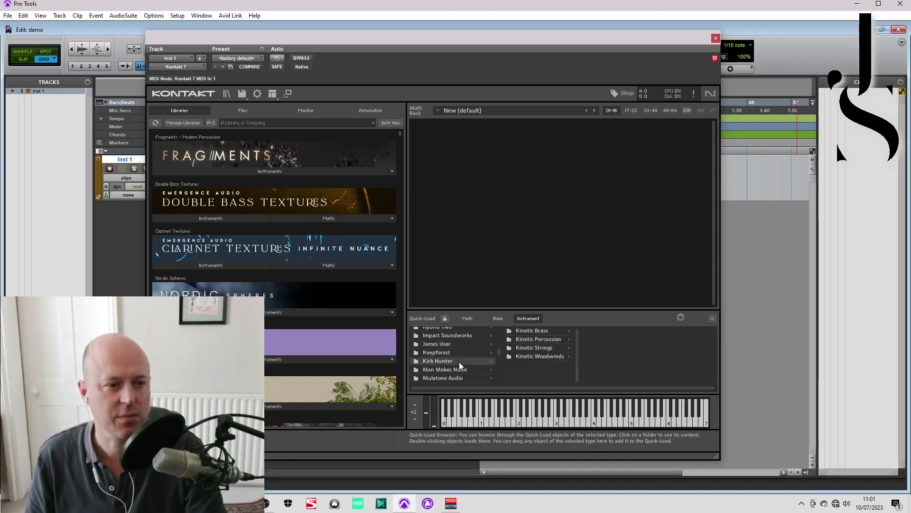
pyautogui.click(525, 340)
pyautogui.click(598, 331)
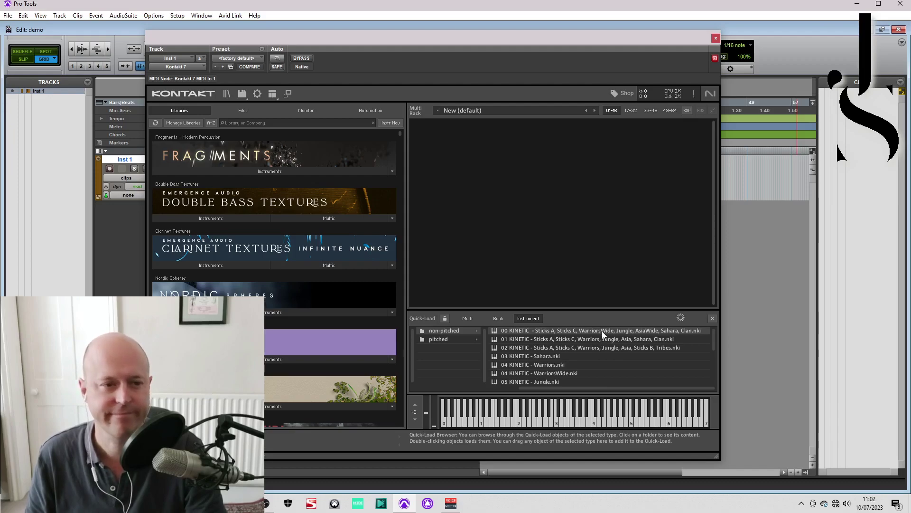
# - Drag 00 KINETIC - Sticks A… Clan.nki into the empty Multi Rack to load it
pyautogui.moveTo(602, 332); pyautogui.dragTo(600, 235)
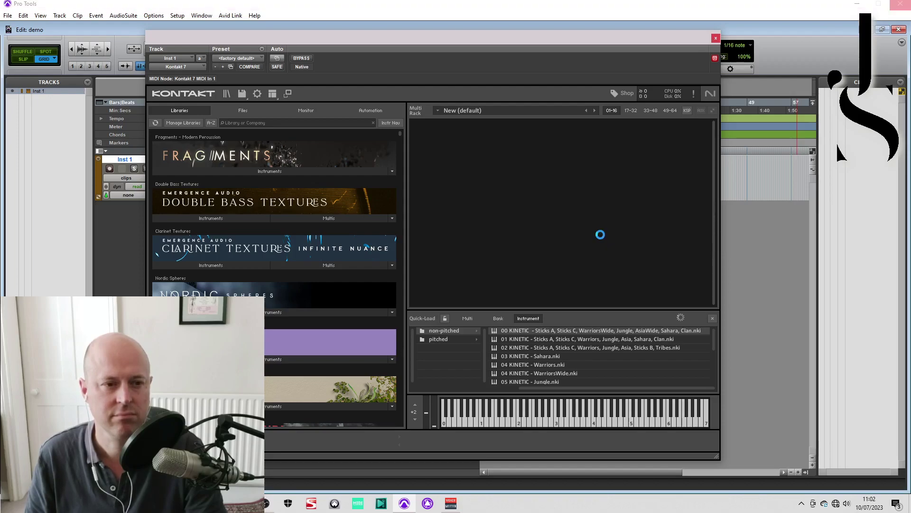